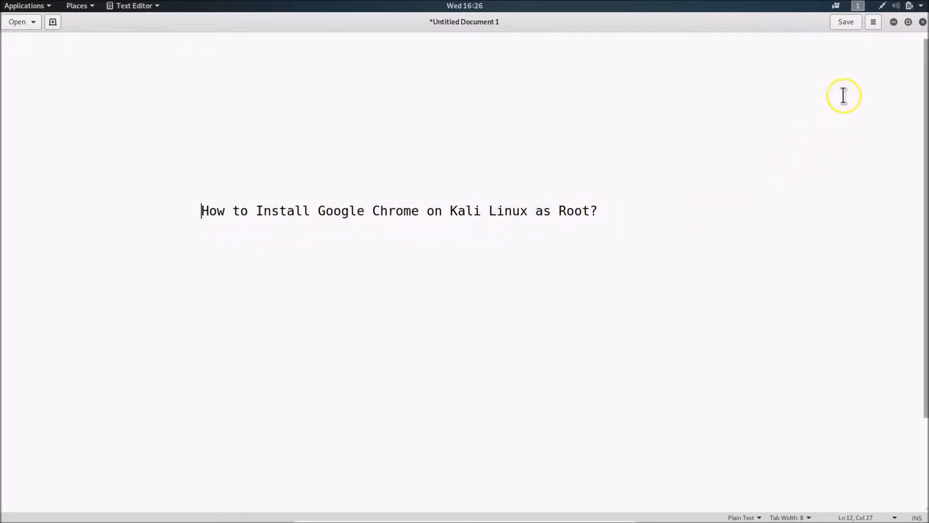
- Minimize the text document, switch to Firefox and open google.com
click(894, 22)
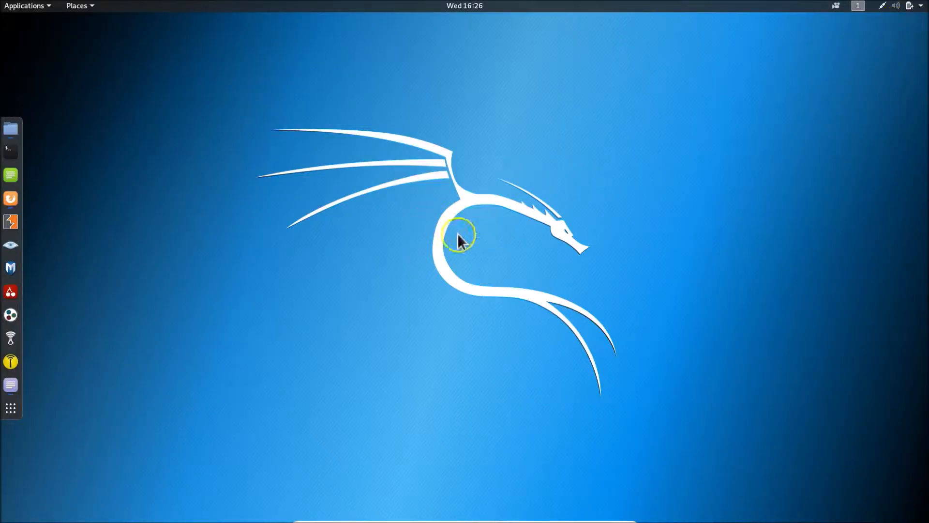
click(11, 199)
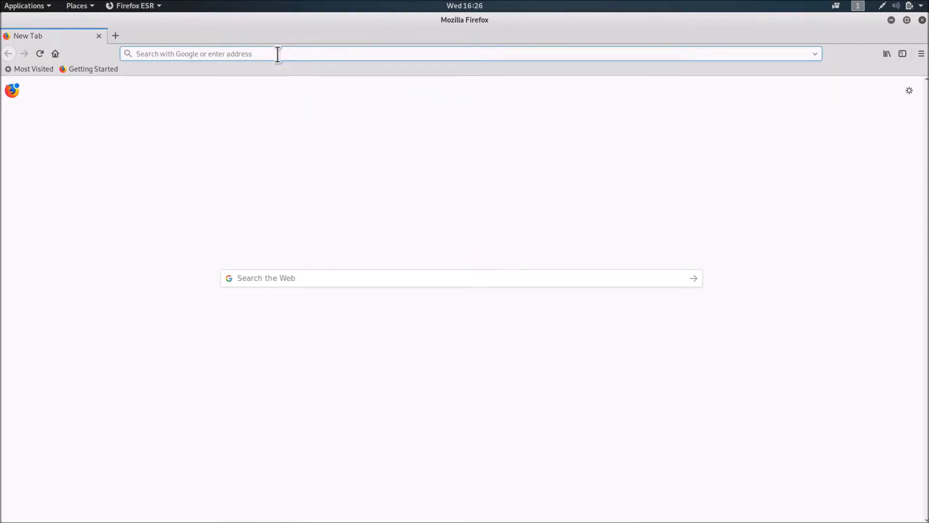
text(goog)
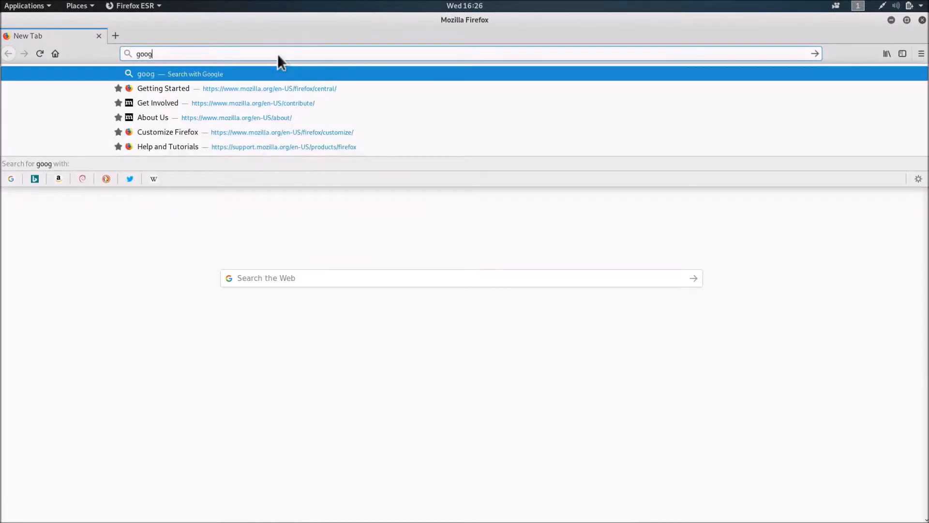
text(le.com)
key(Return)
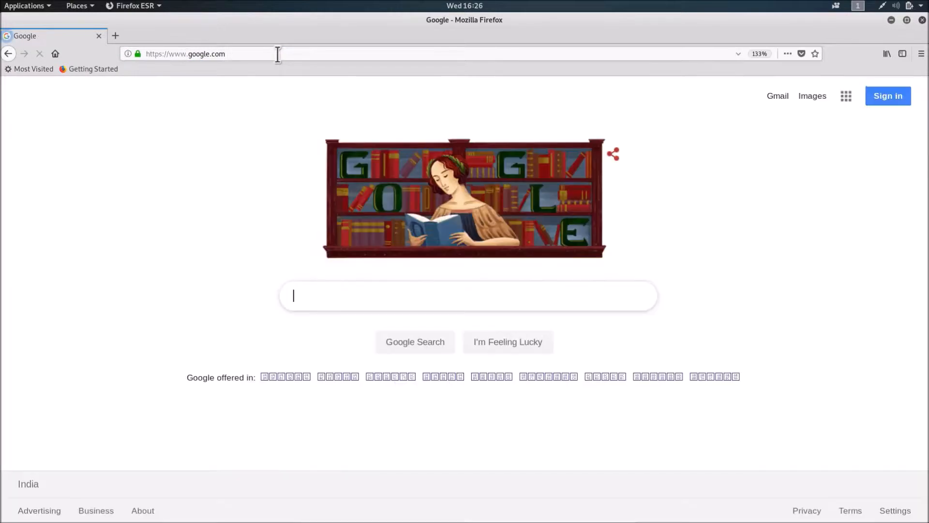
- Search Google for "download google chrome" and open the official google.com/chrome result
click(354, 295)
text(download google chrome)
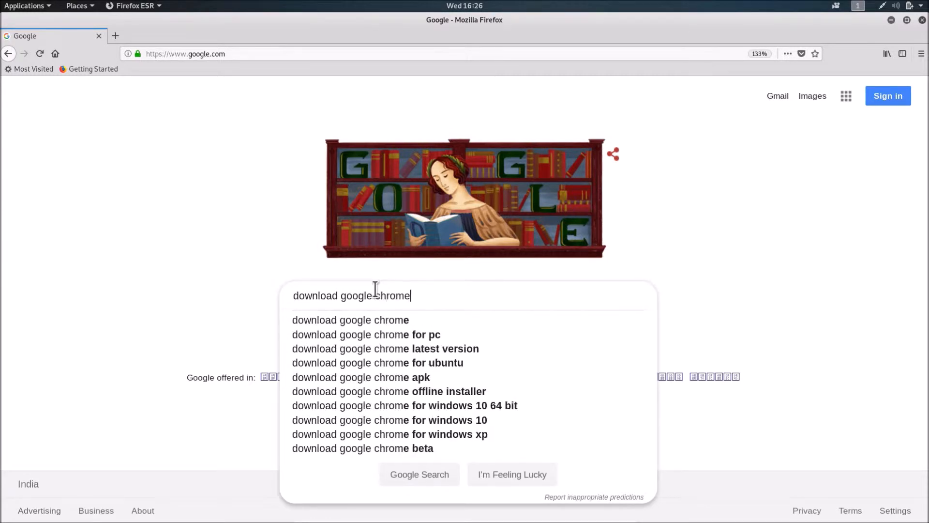
key(Return)
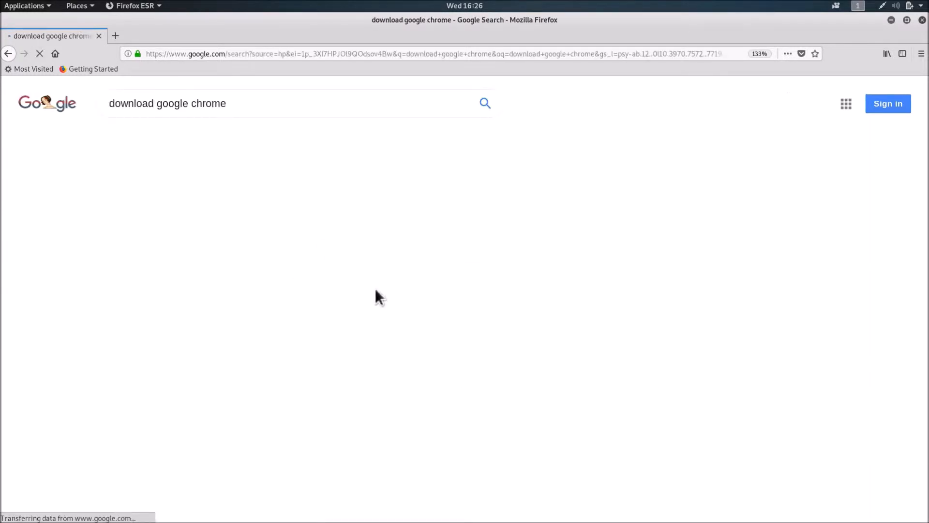
click(352, 339)
scroll(352, 339, down, 4)
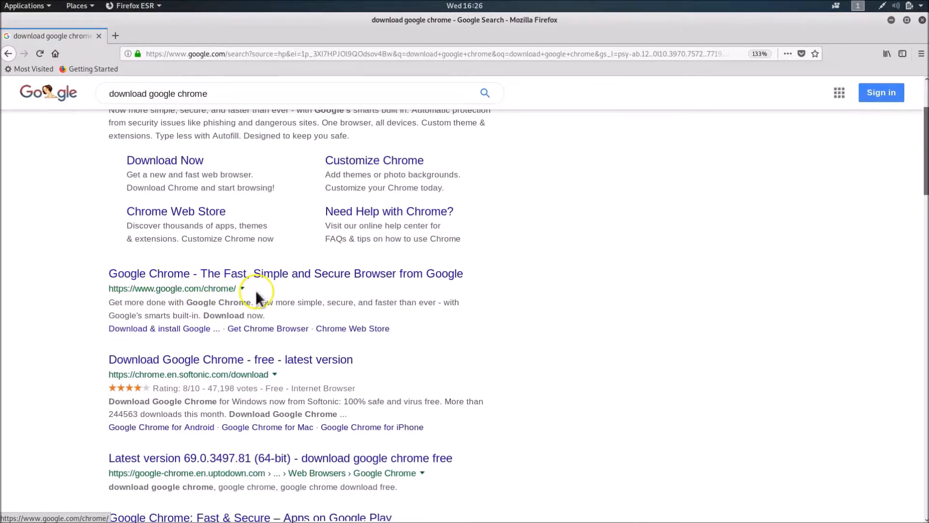
click(286, 273)
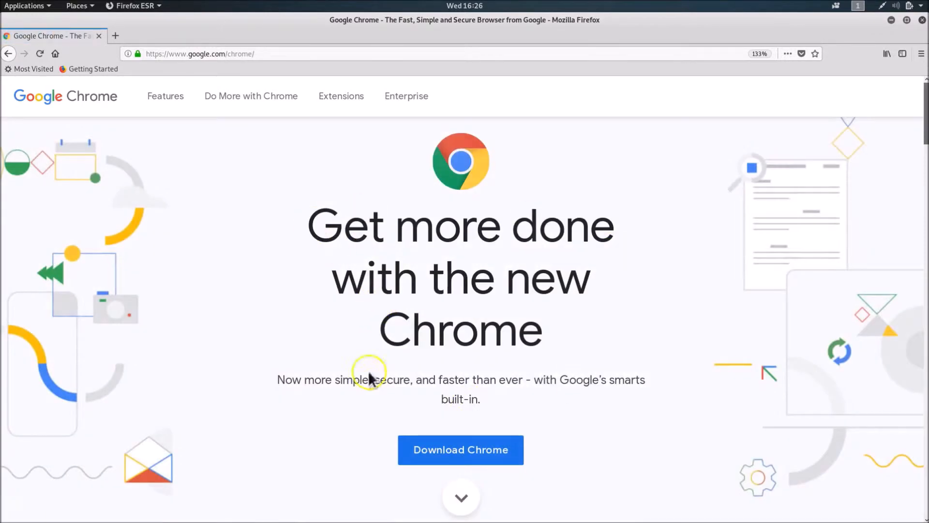
- Download Chrome for Linux as the 64 bit .deb package, accepting the terms of service and saving the file
scroll(538, 303, down, 2)
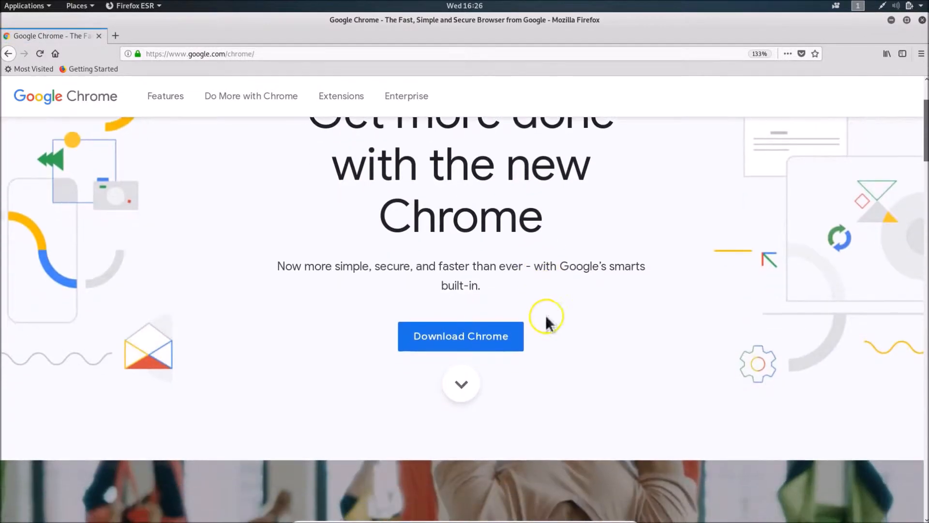
click(479, 343)
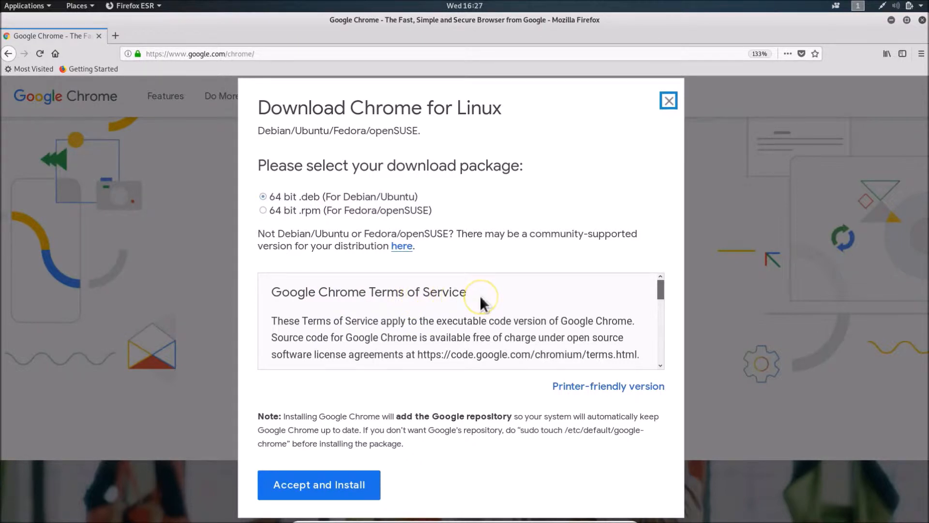
scroll(481, 295, down, 4)
scroll(481, 295, down, 8)
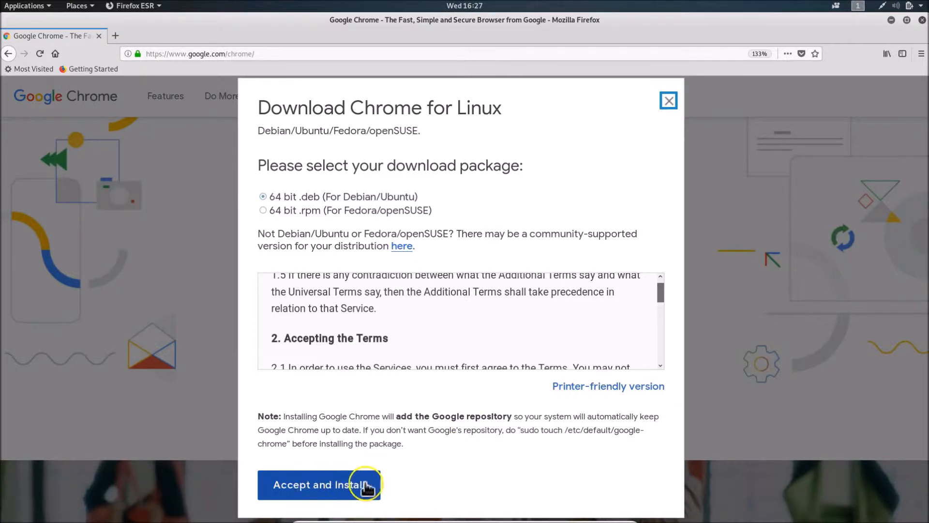
click(335, 489)
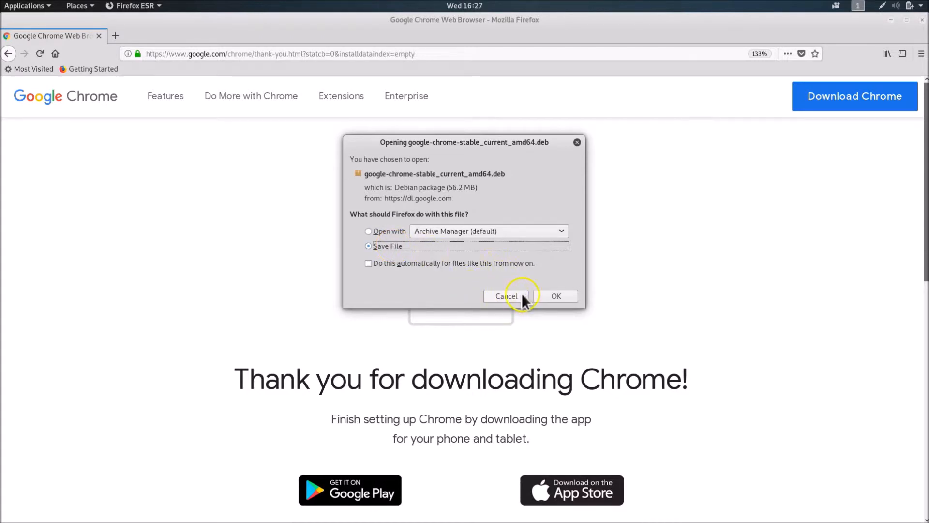
click(554, 296)
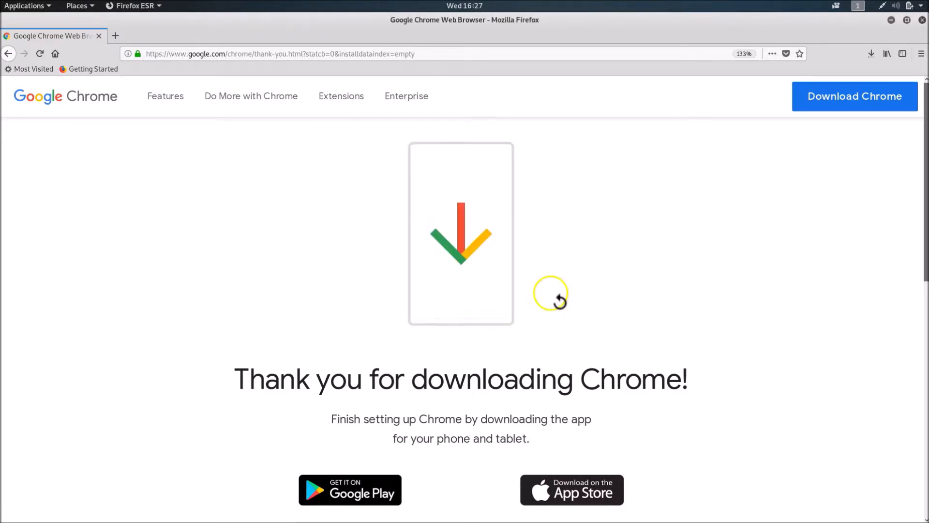
- Check the download of google-chrome-stable_current_amd64.deb and open its containing folder
click(871, 54)
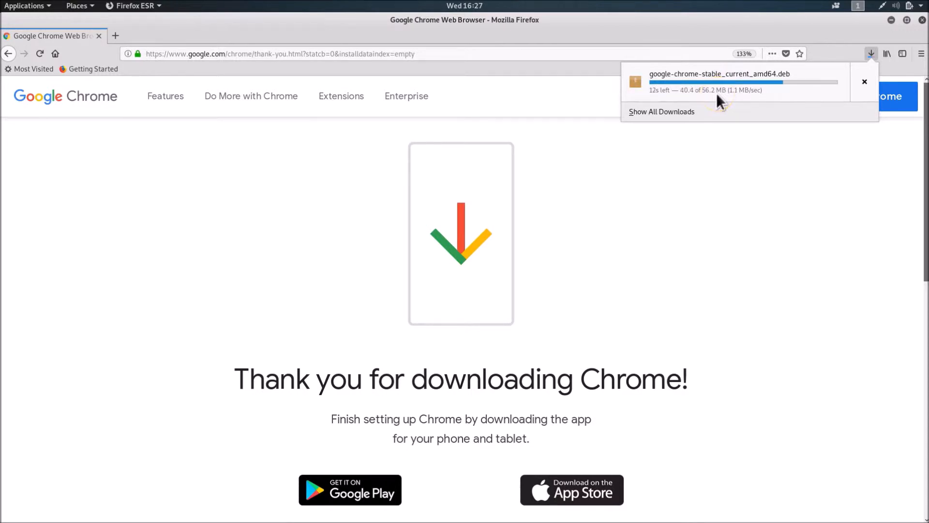
click(741, 95)
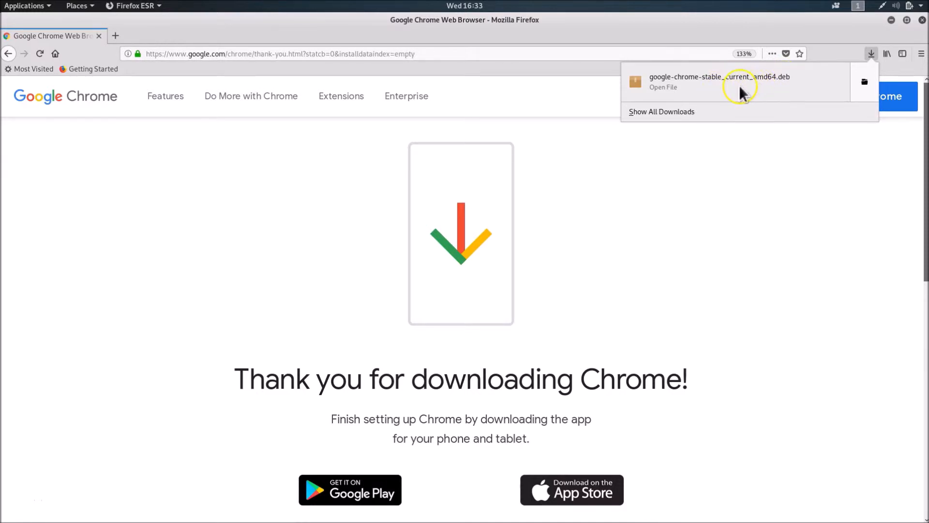
right_click(740, 86)
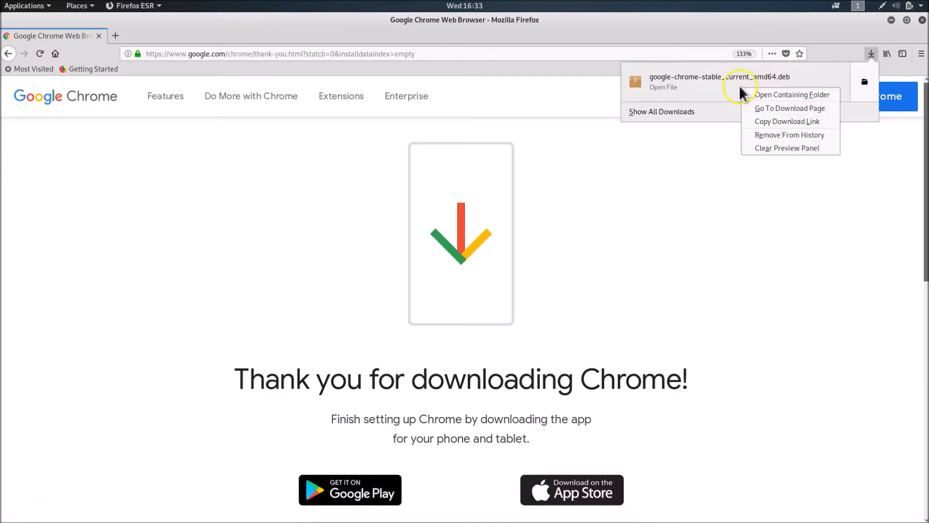
click(794, 94)
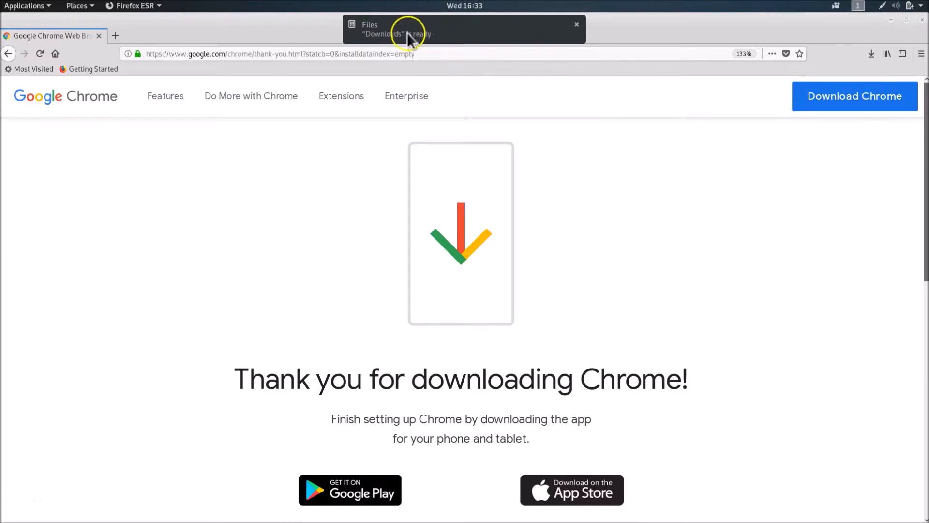
click(453, 36)
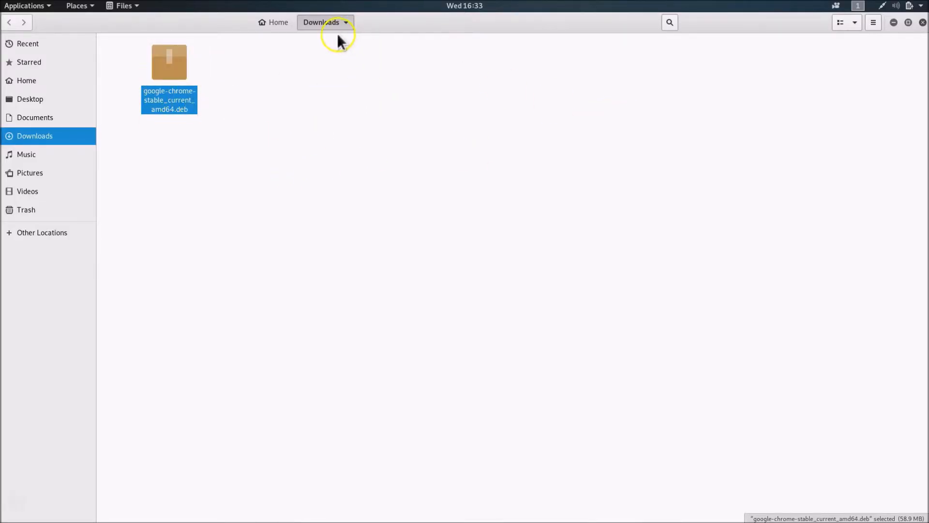
- Open a terminal in the Downloads folder and list the folder's files with ls
click(371, 132)
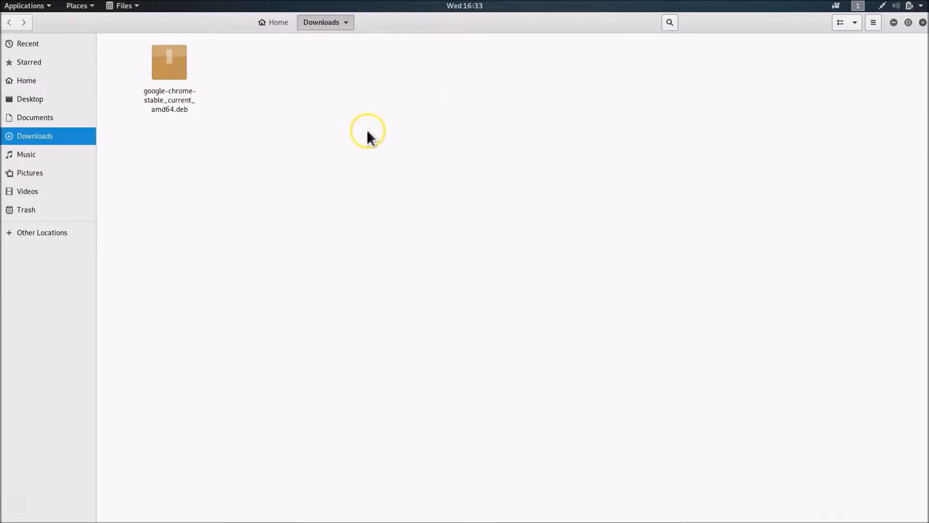
right_click(409, 136)
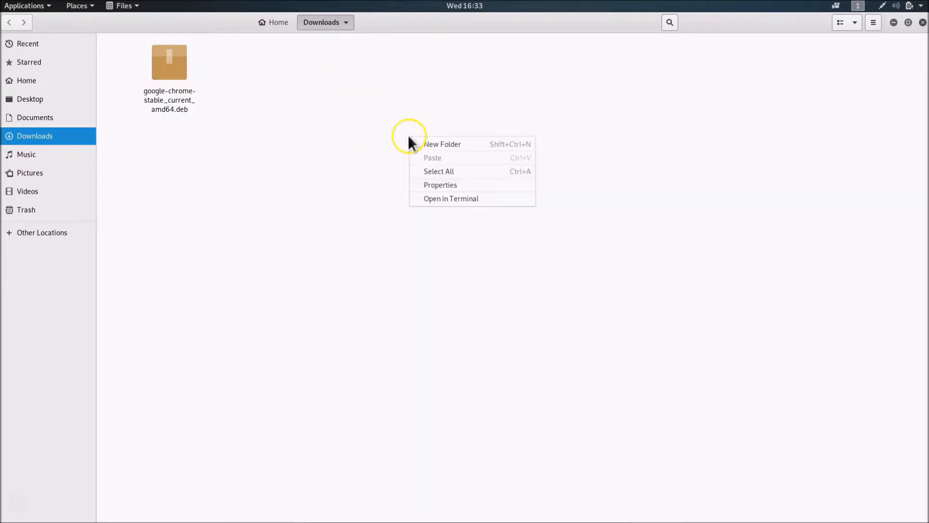
click(466, 199)
drag(334, 45, 542, 98)
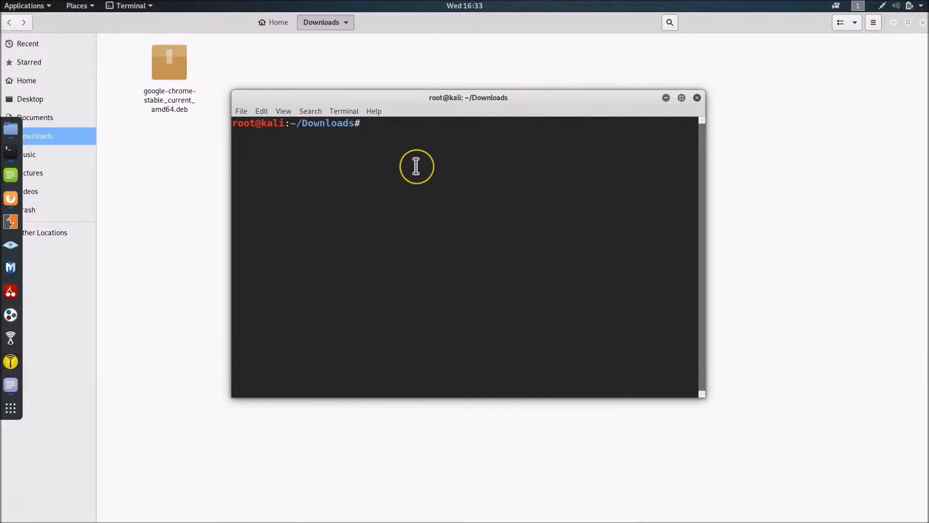
text(ls)
key(Return)
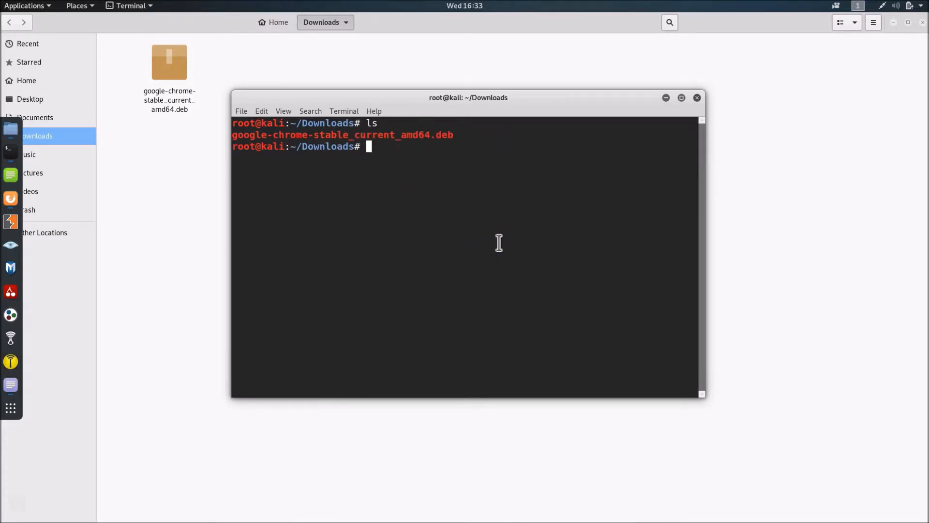
- Install the downloaded package with dpkg -i google-chrome-stable_current_amd64.deb
text(dpkg -i g)
text(oogle)
key(Tab)
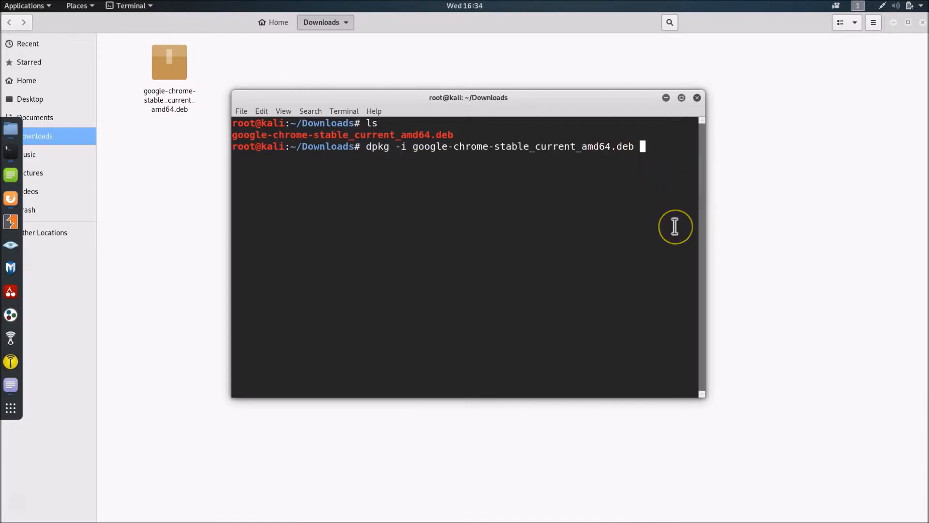
key(Return)
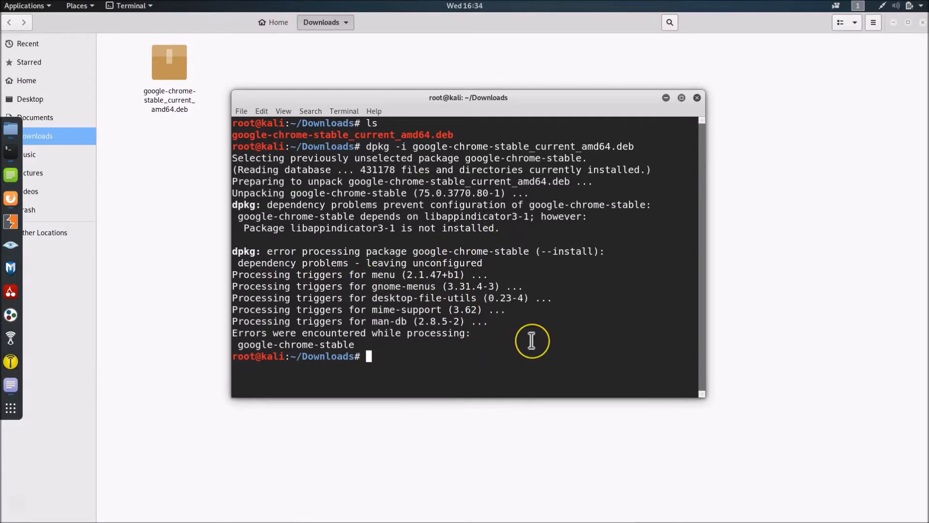
- Install the missing dependencies with apt install -f, answering y to continue
text(ap)
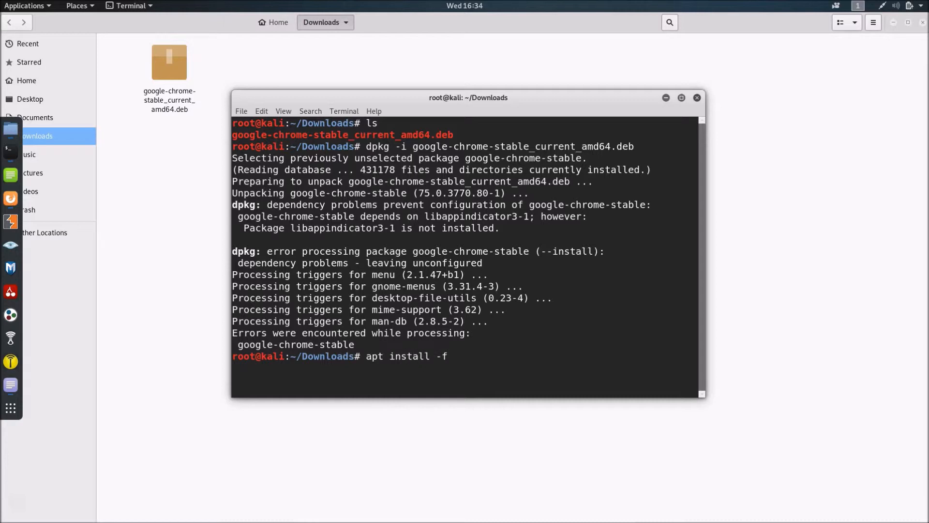
text(t install -f)
key(Return)
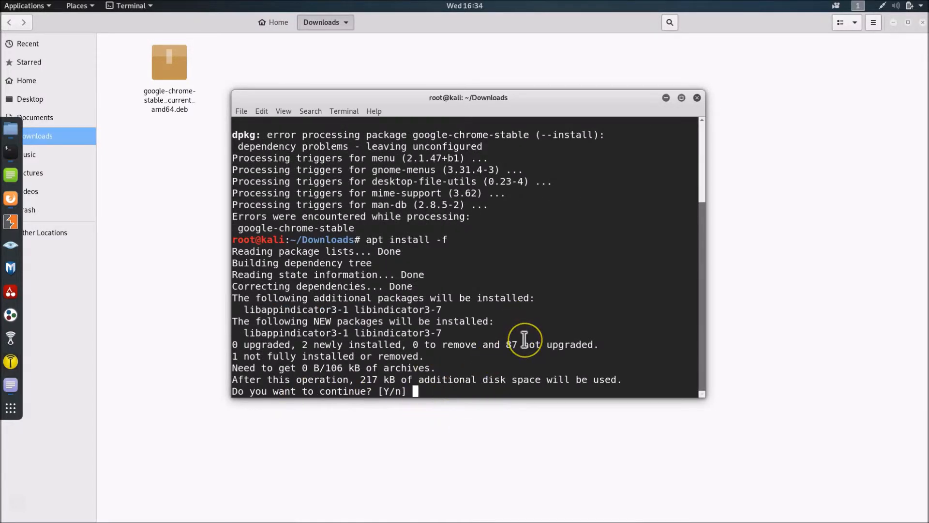
text(y)
key(Return)
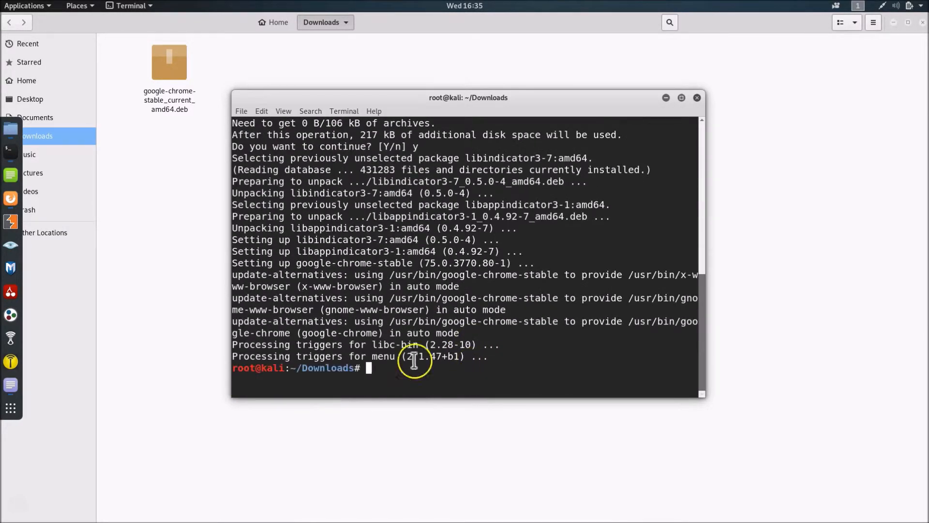
- Close the terminal and the Downloads folder window, and minimize Firefox
click(697, 98)
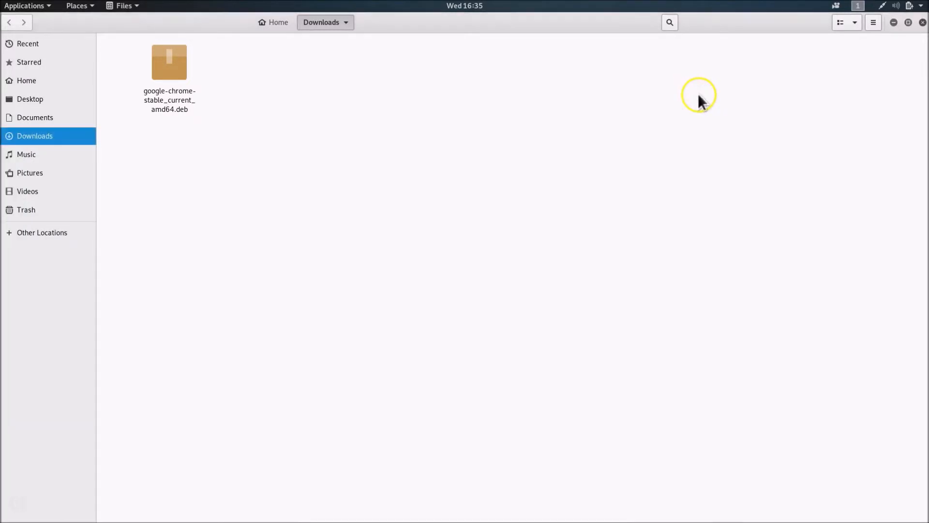
click(923, 23)
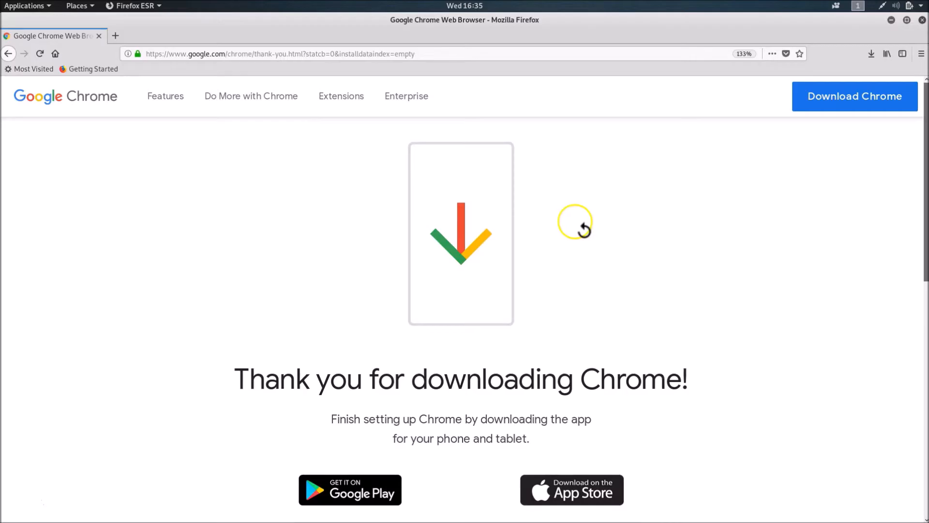
click(891, 21)
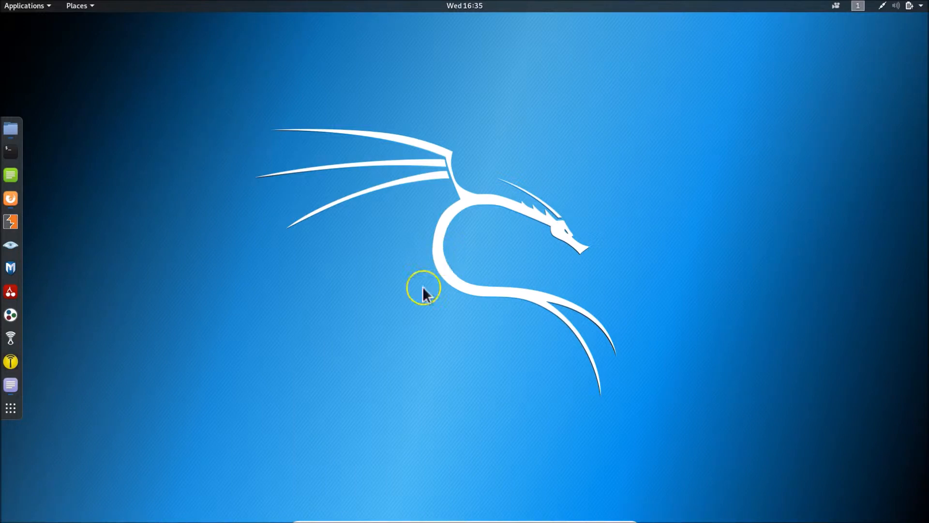
- Search the installed applications for "google chrome" and try to launch Google Chrome
click(11, 409)
text(g)
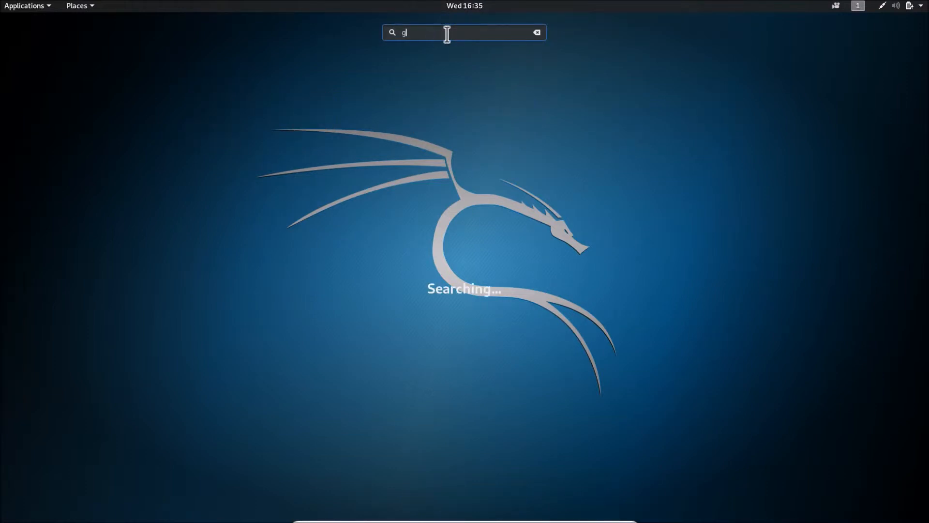
text(oogle chrom)
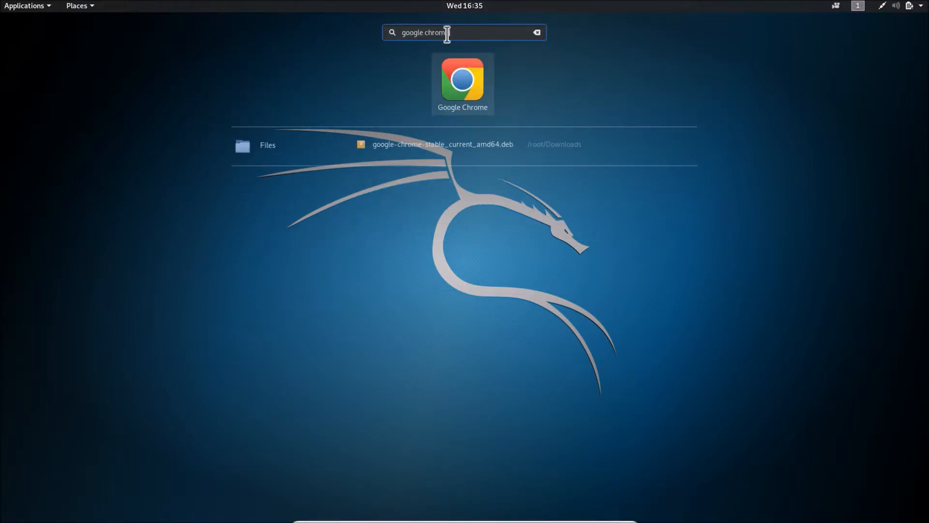
text(e)
click(469, 91)
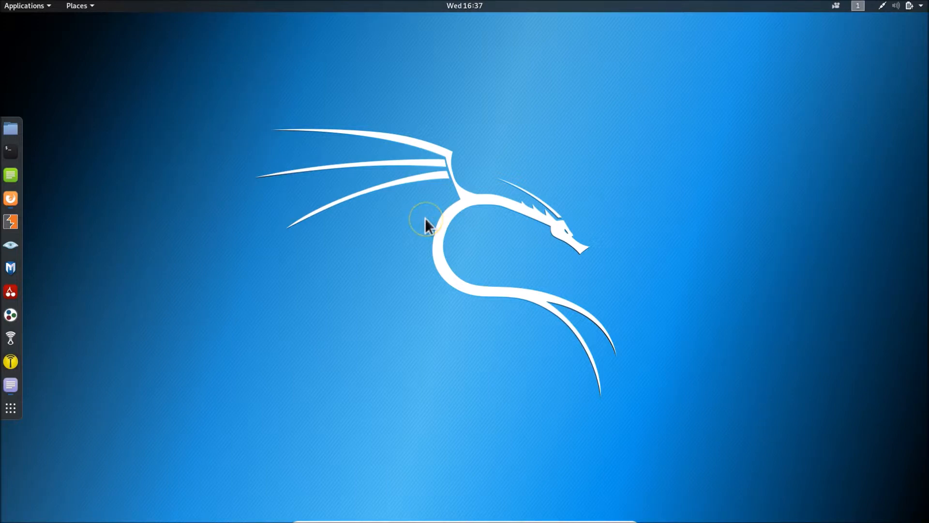
- Open the file manager and browse from the computer's root to the /opt/google/chrome folder
click(8, 129)
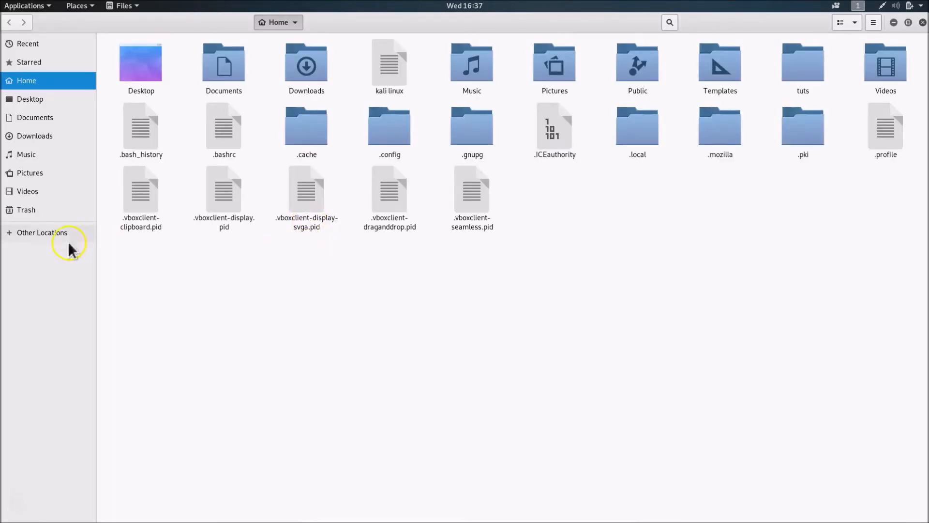
click(39, 233)
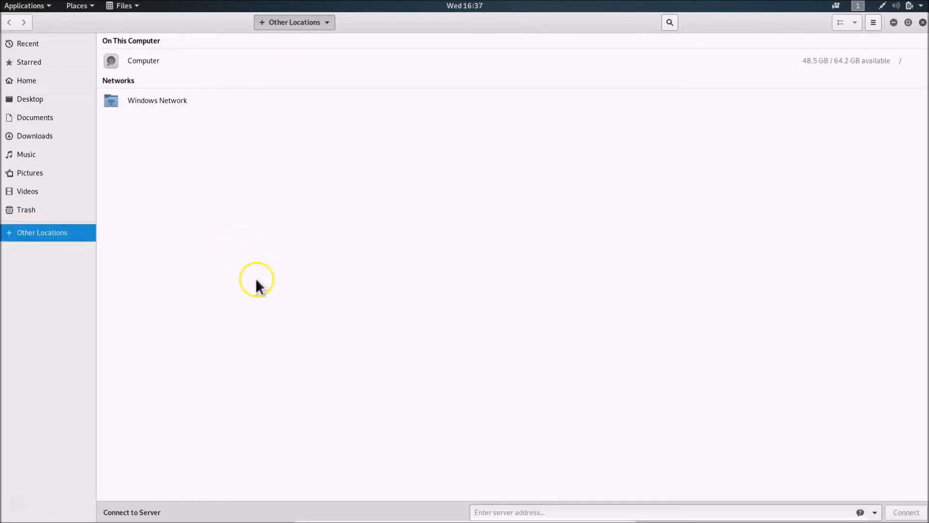
click(145, 60)
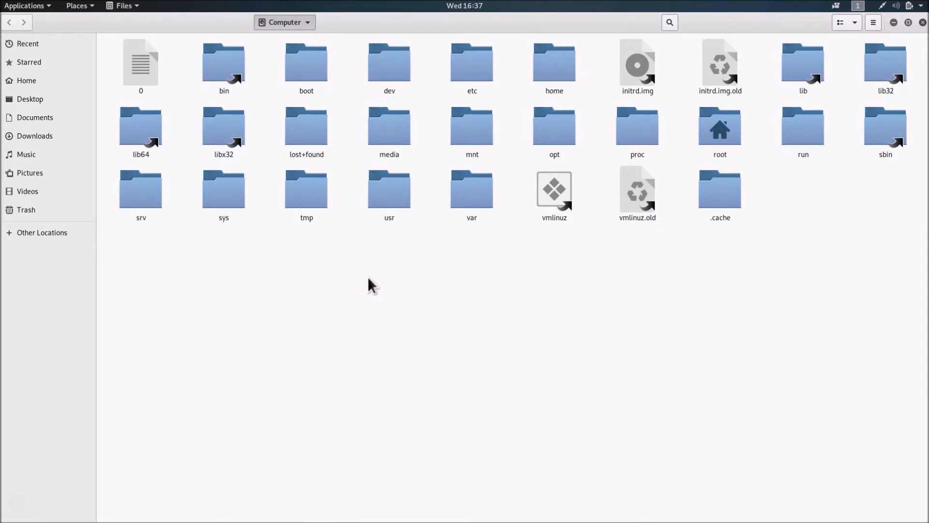
double_click(561, 135)
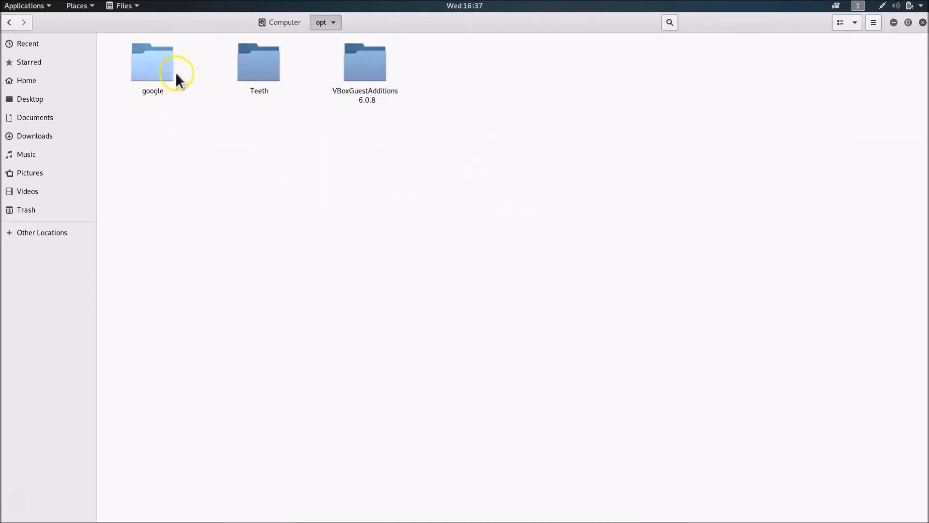
double_click(165, 63)
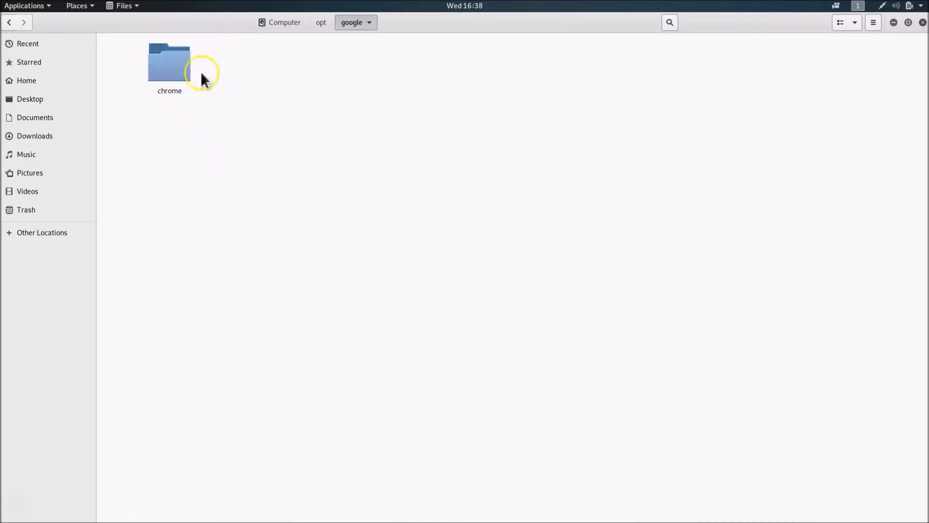
double_click(166, 64)
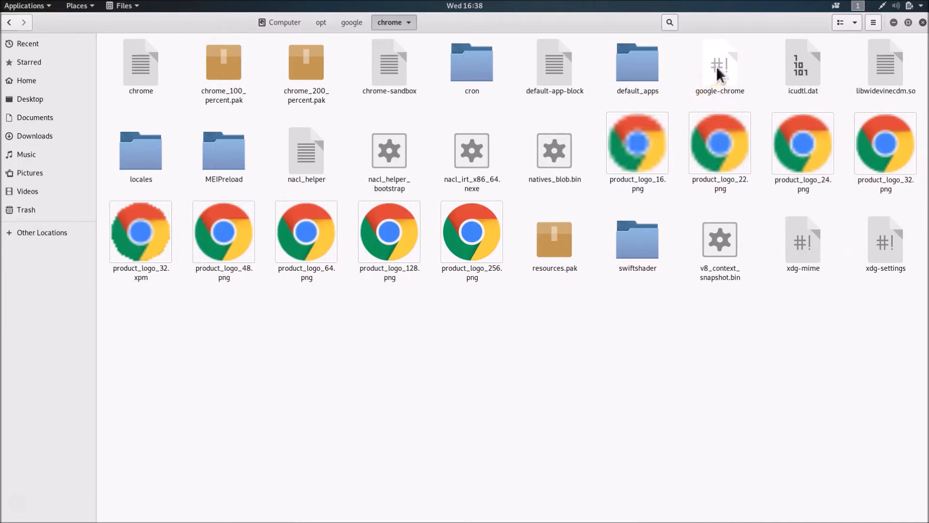
- Open the google-chrome launch script in the text editor
click(718, 67)
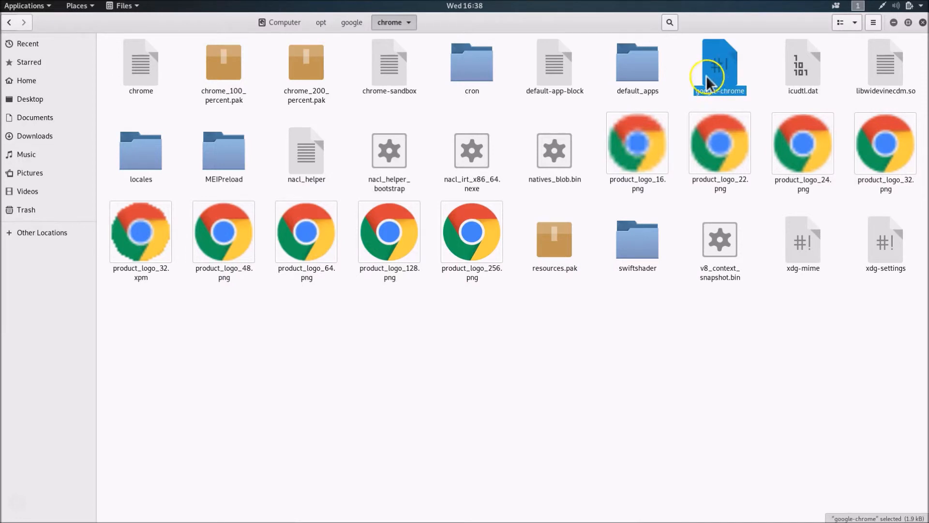
right_click(719, 69)
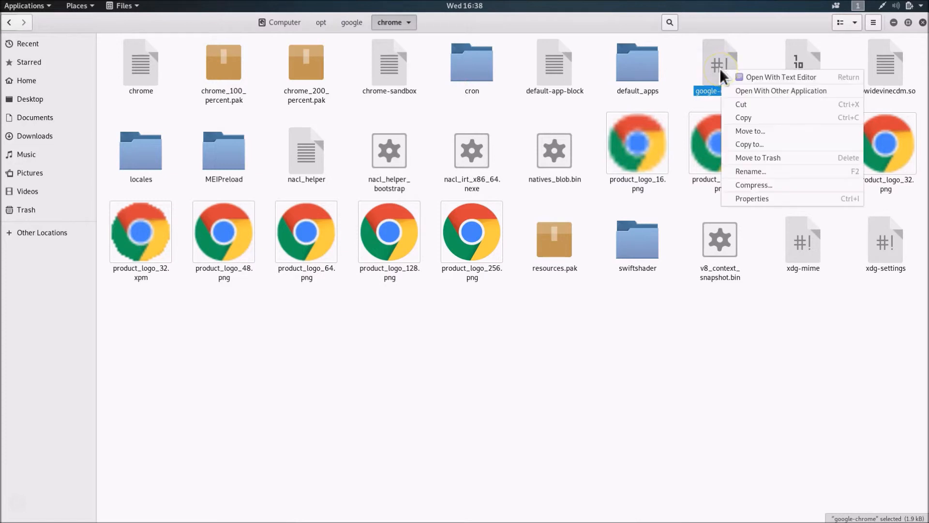
click(768, 77)
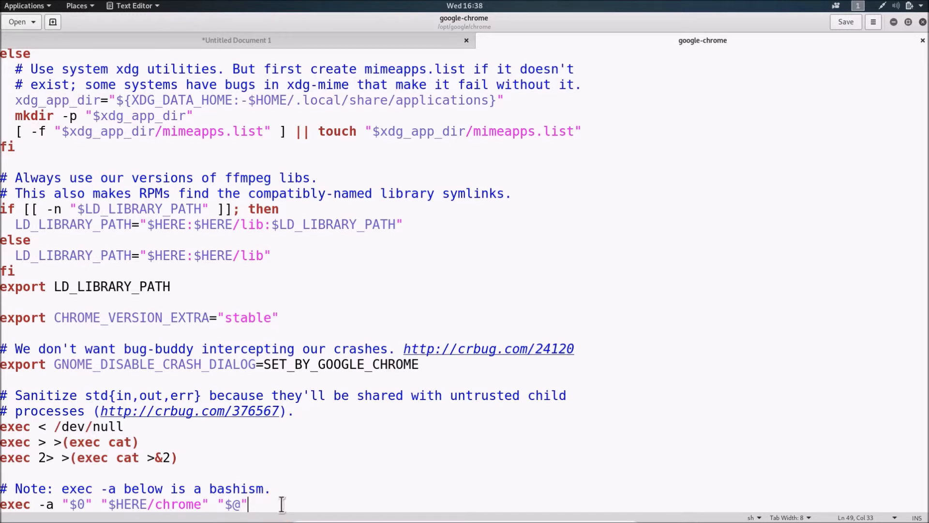
- Add blank lines below the flags --user-data-dir --no-sandbox in Untitled Document 1 and copy the flags
click(264, 40)
scroll(300, 251, down, 3)
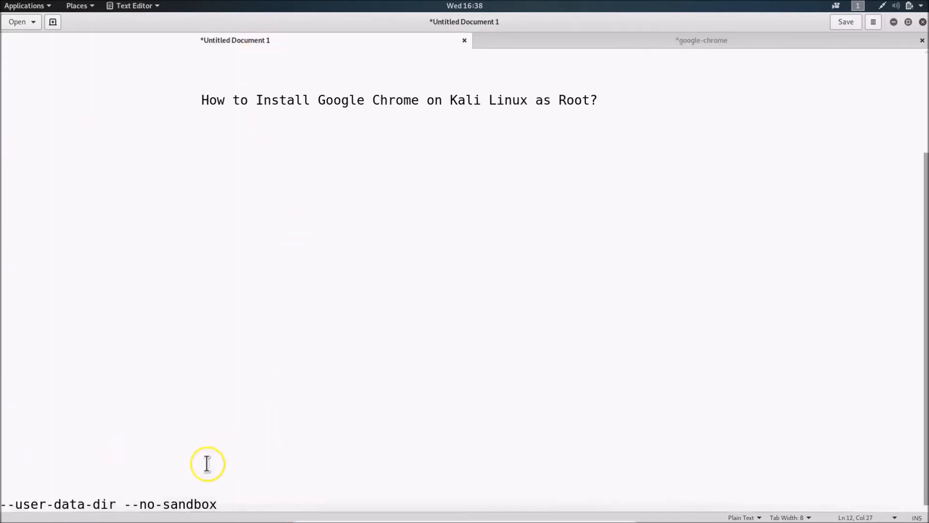
click(250, 502)
key(Return)
key(Return)
key(Return)
key(Return)
key(Return)
key(Return)
key(Return)
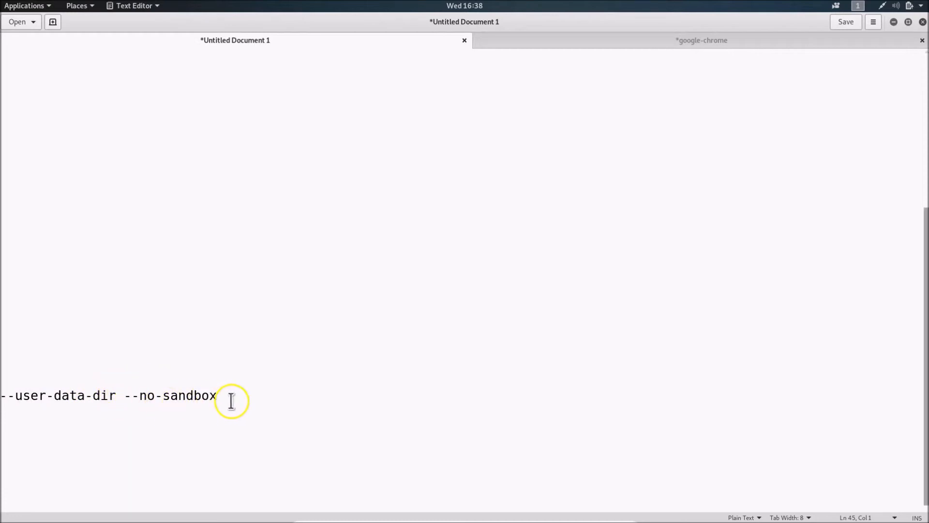
drag(2, 396, 236, 391)
right_click(172, 396)
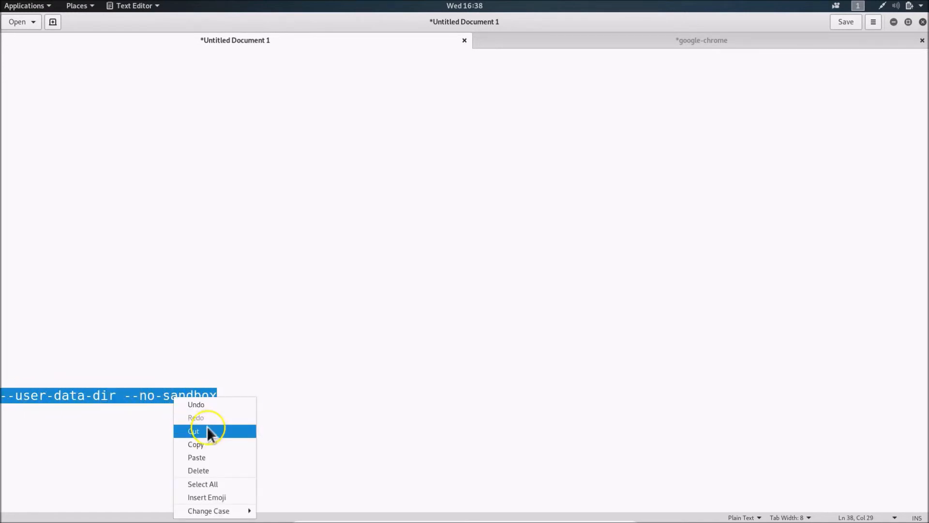
click(196, 444)
- Paste --user-data-dir --no-sandbox at the end of the google-chrome script's final exec line and save the file
click(551, 43)
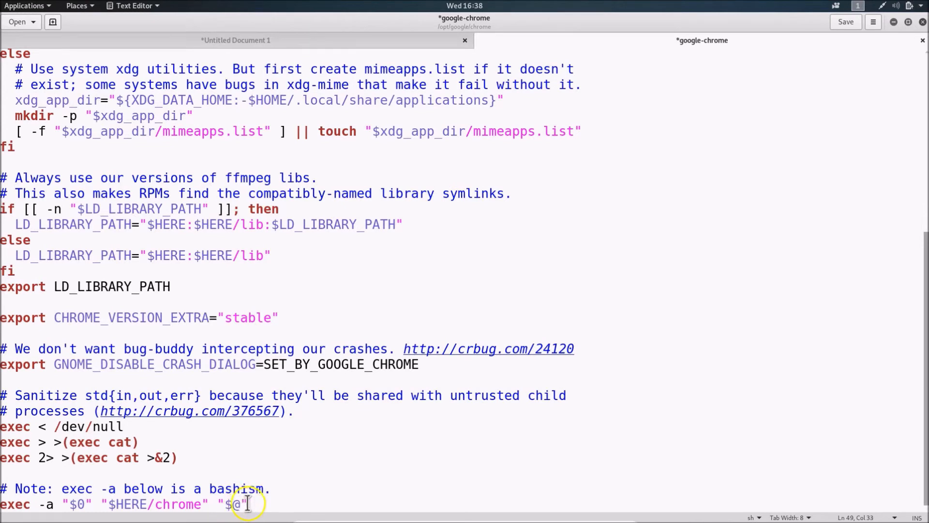
right_click(279, 504)
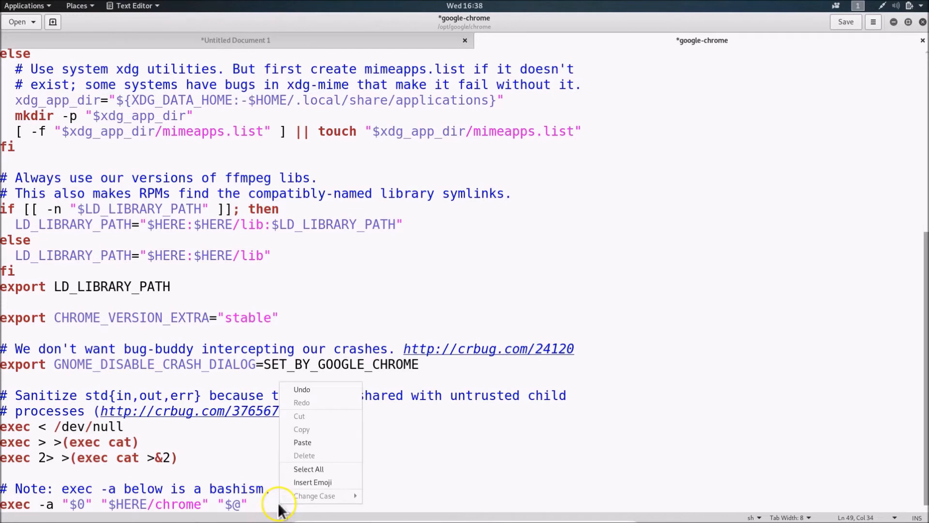
click(300, 442)
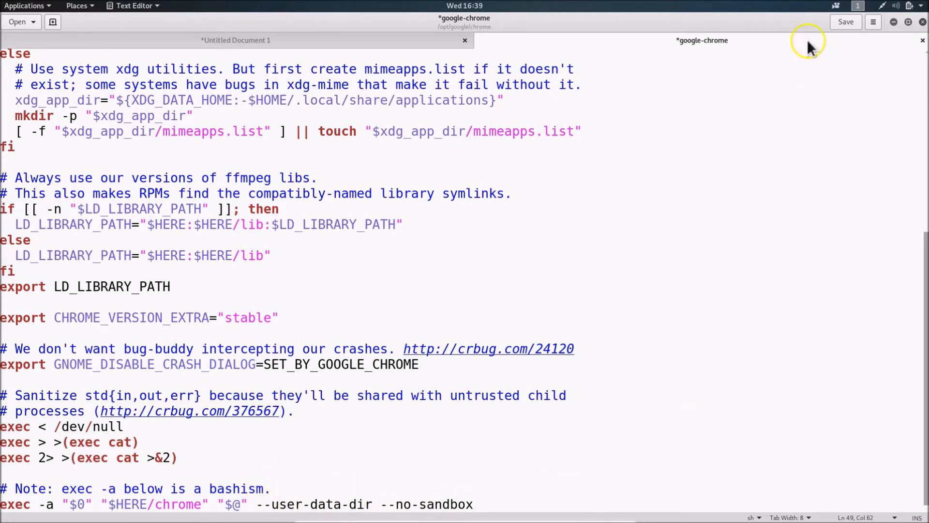
click(846, 22)
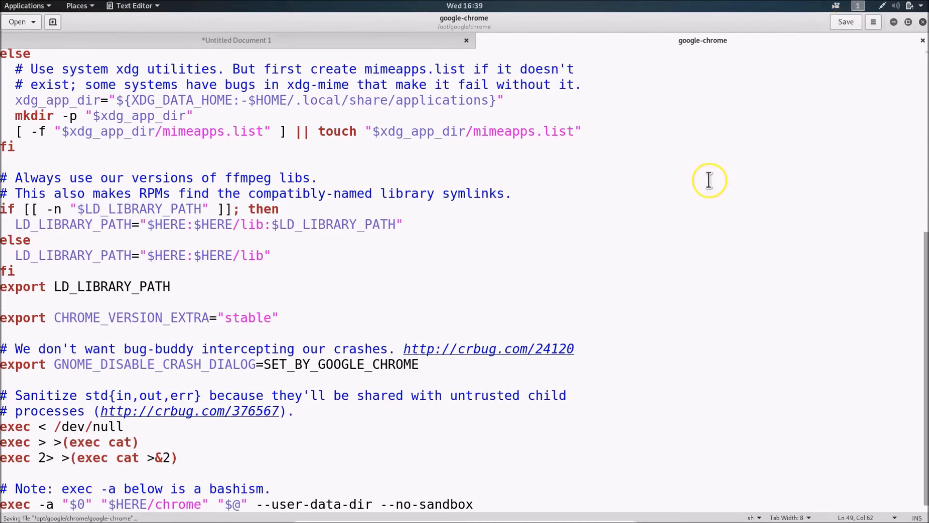
- Close the google-chrome script and the file manager window showing the chrome folder
click(923, 40)
click(835, 194)
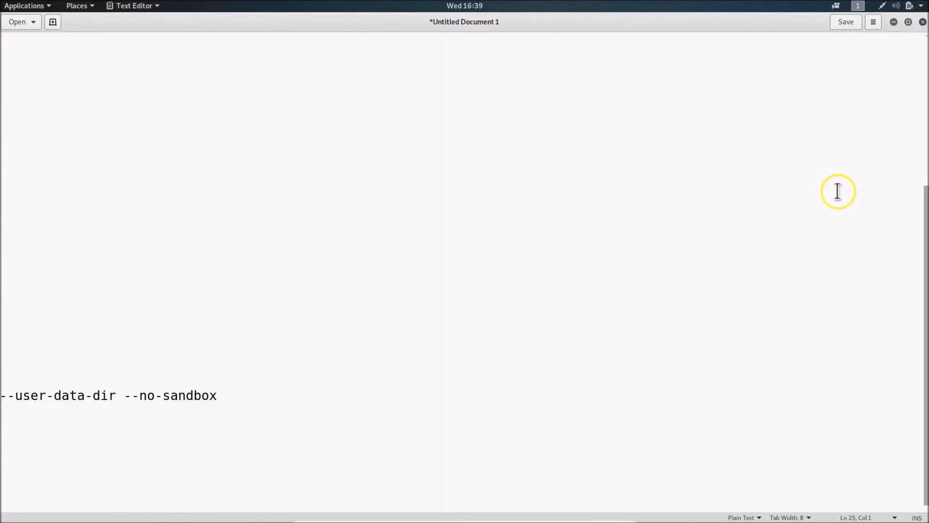
scroll(838, 191, up, 5)
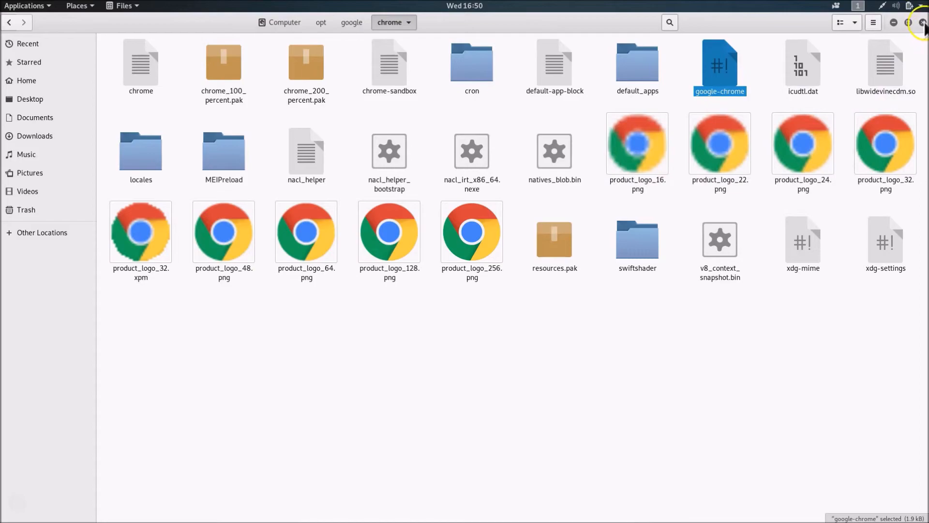
click(922, 22)
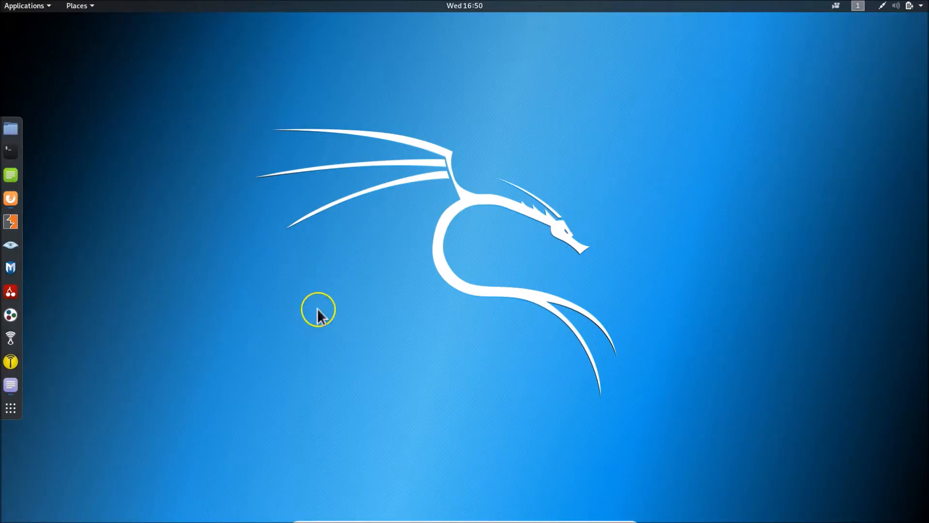
- Search the installed applications for "google chrome" and launch Google Chrome
click(10, 408)
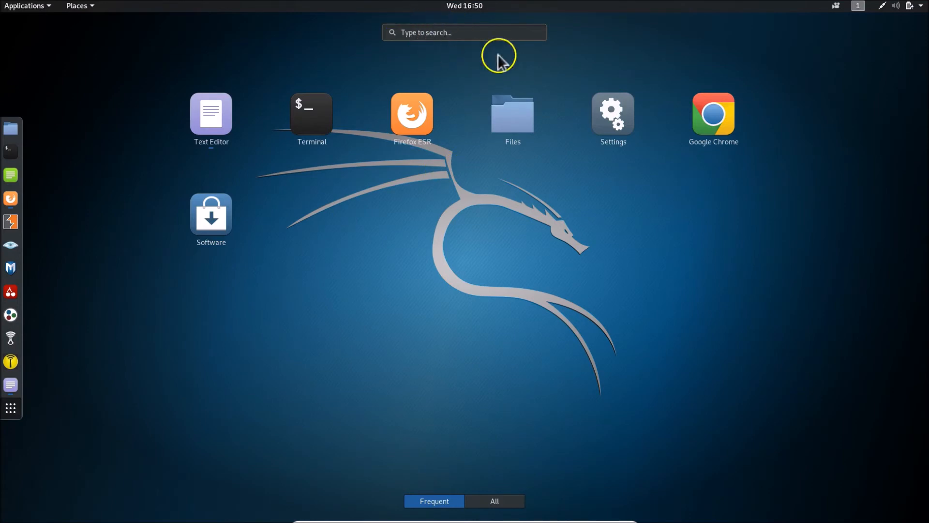
click(460, 34)
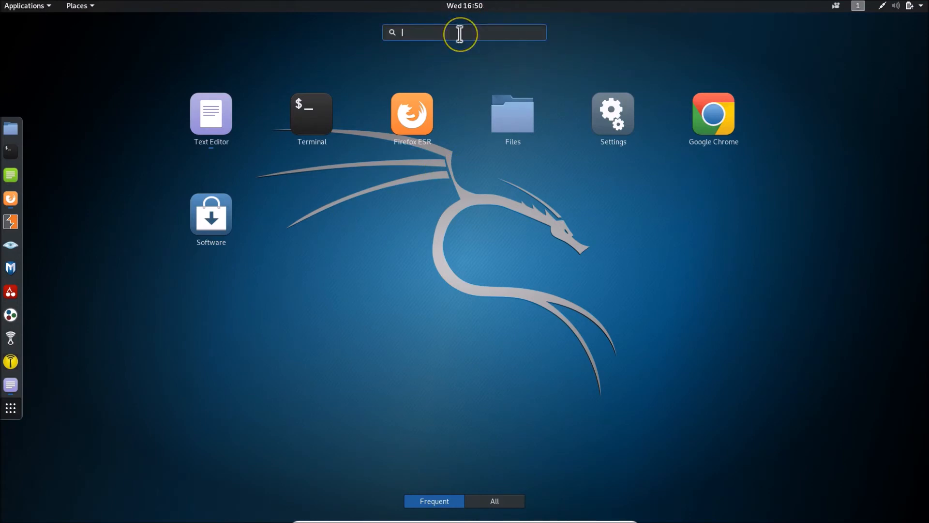
text(google chrome)
click(459, 68)
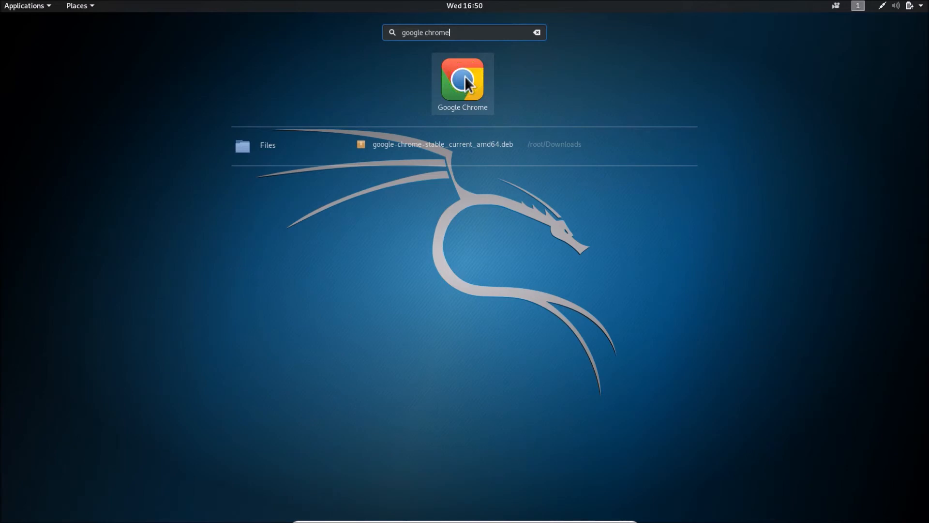
click(467, 84)
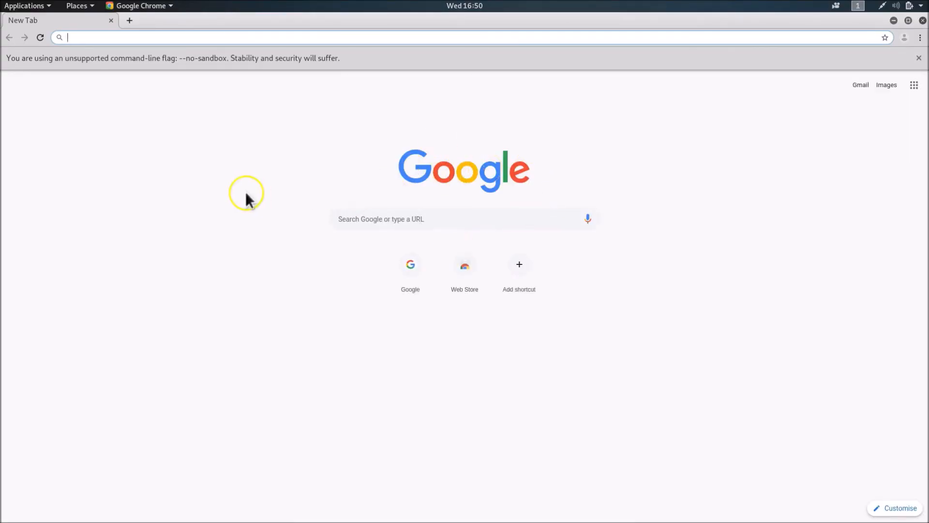
- Dismiss the unsupported command-line flag warning and load google.com in Chrome
click(918, 58)
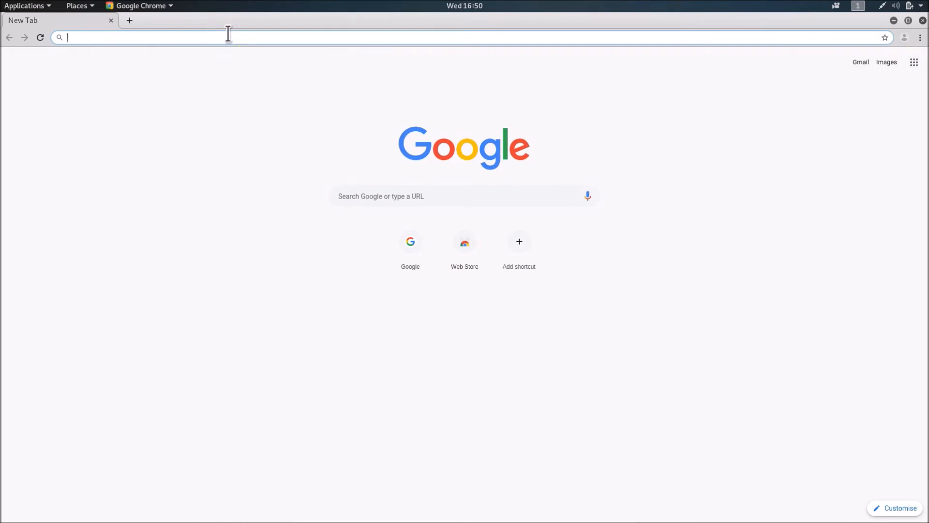
text(google.com)
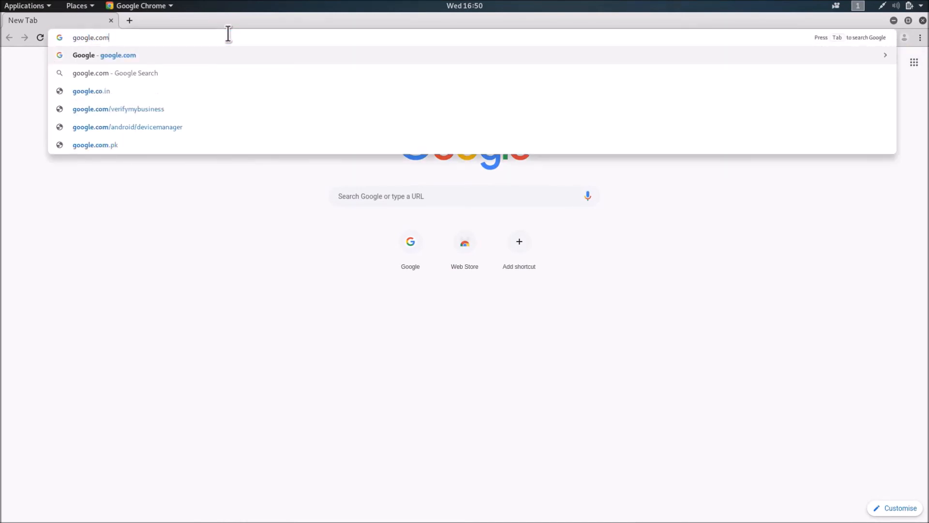
key(Return)
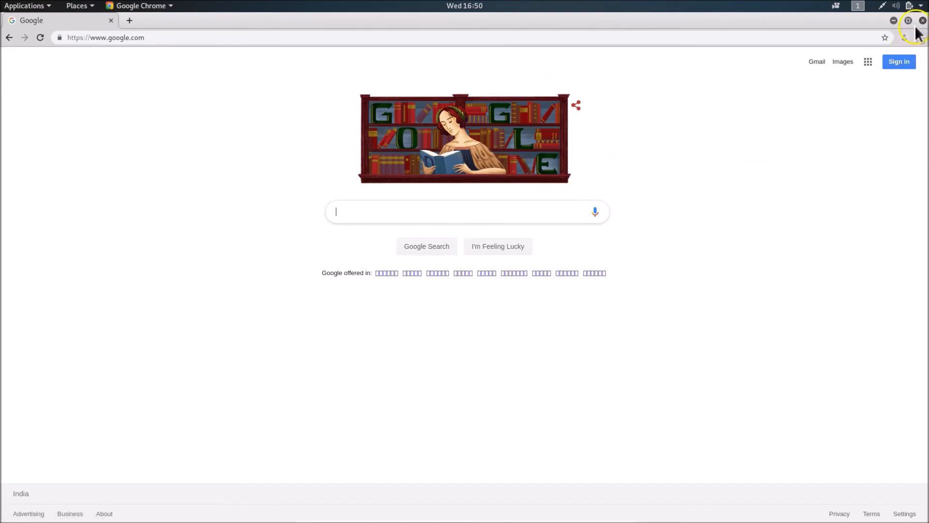
- Minimize Chrome and bring the text editor with the untitled document back to the front
click(894, 21)
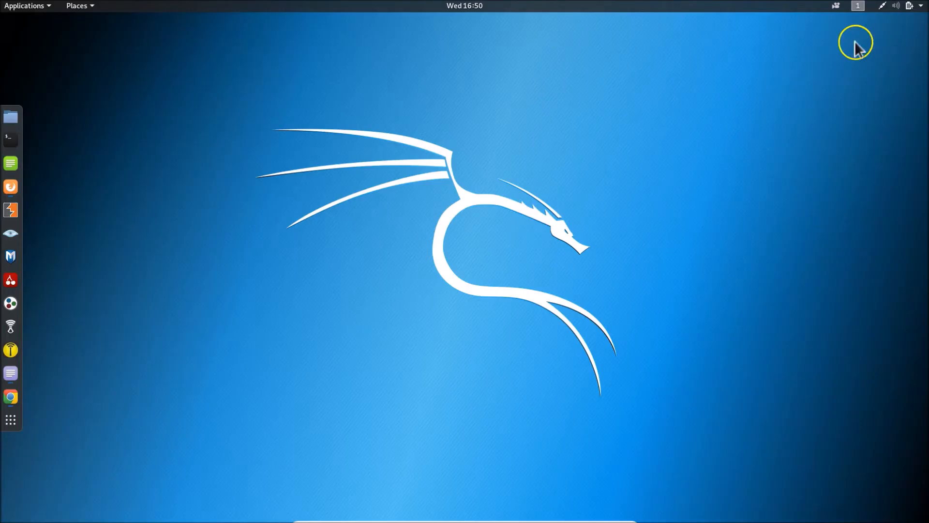
click(10, 376)
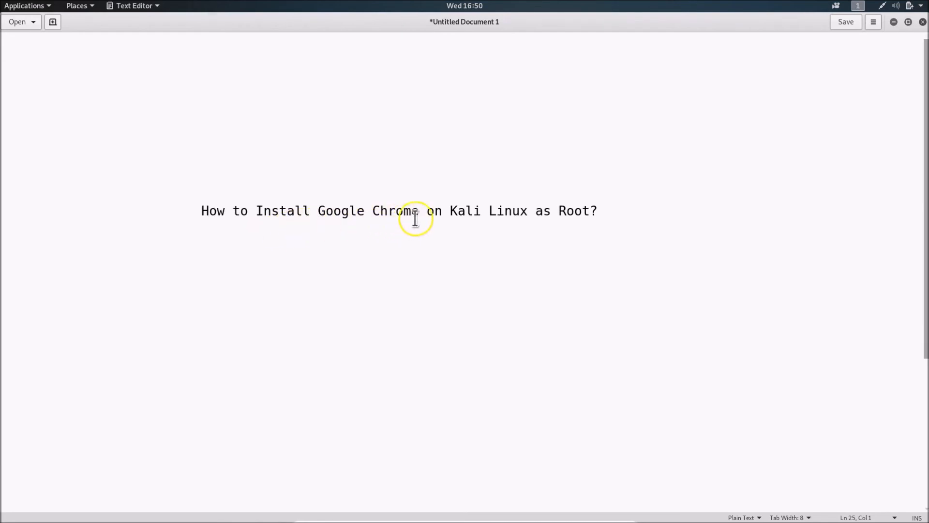